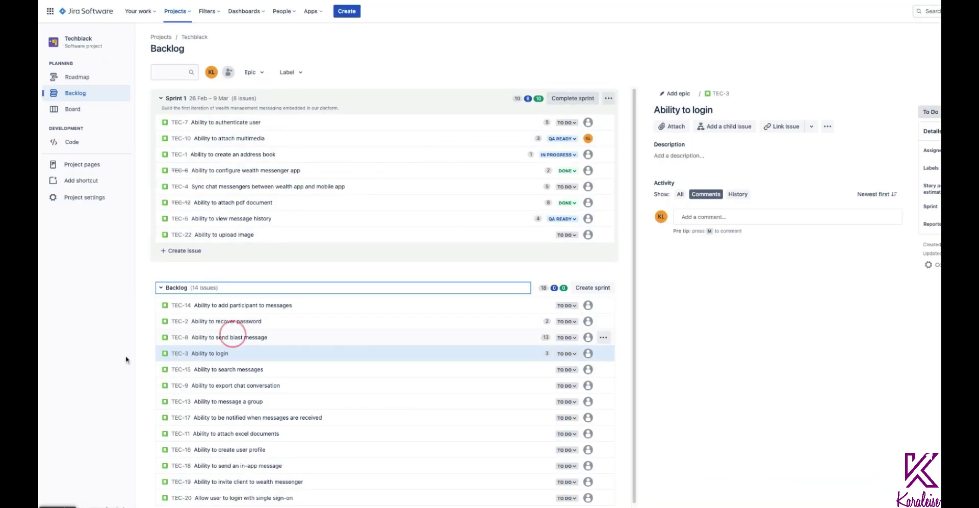
Move TEC-8 into Sprint 1, bringing it to 9 issues and leaving 13 in the backlog
mouse_move(230, 336)
mouse_down()
mouse_move(248, 226)
mouse_move(238, 334)
mouse_up()
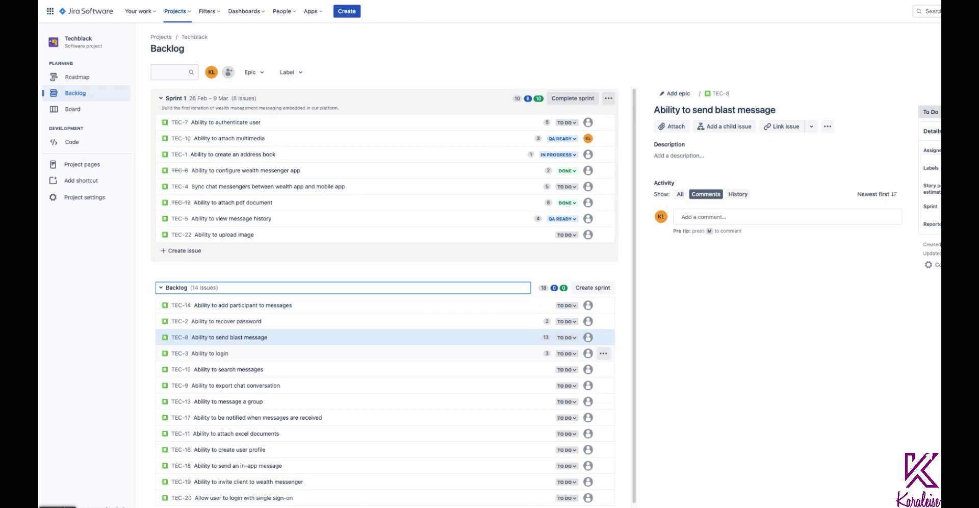
drag(219, 338, 220, 156)
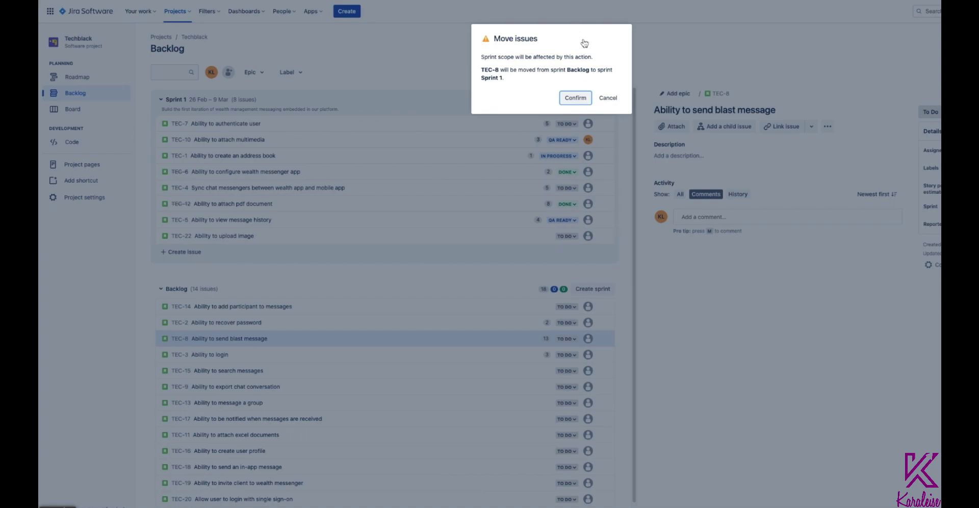
key(Return)
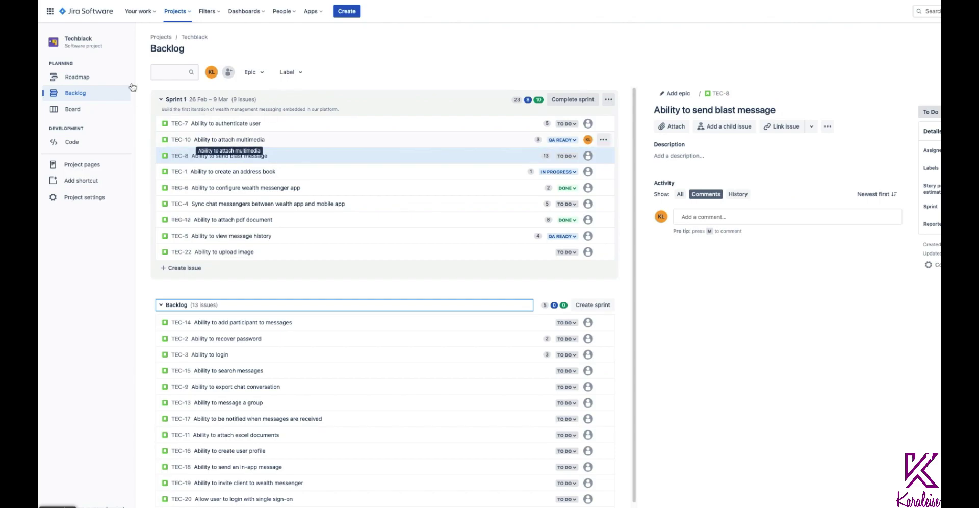
Open TEC-7 and TEC-22, try TEC-22's description text styles, then scroll through the story details
click(231, 124)
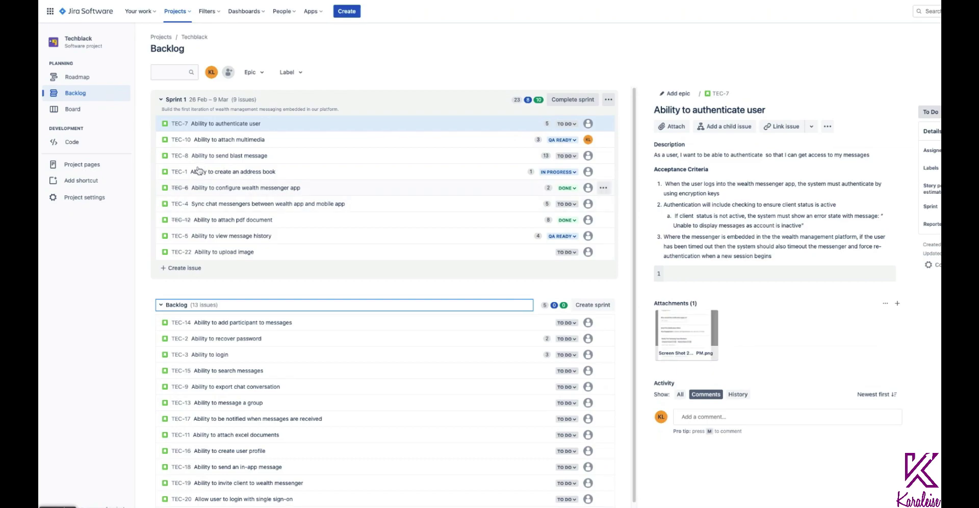
click(275, 251)
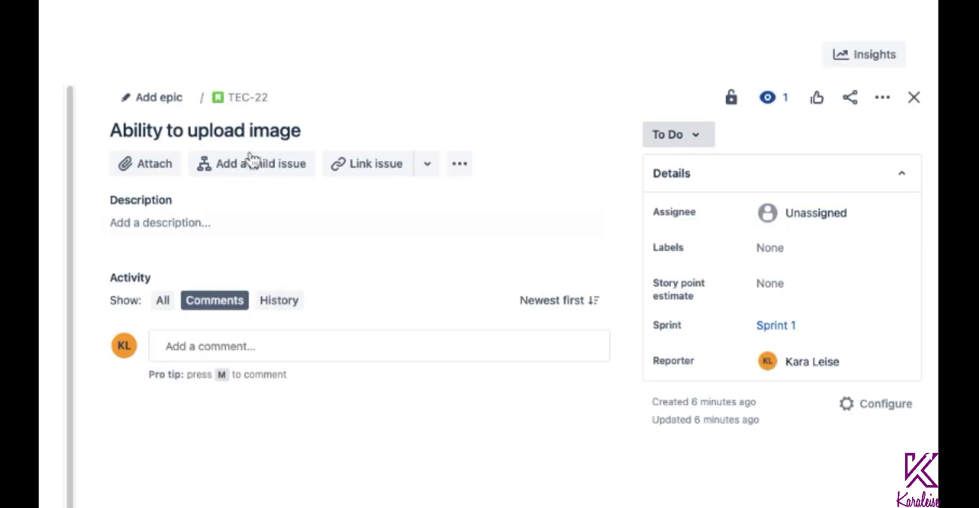
click(160, 223)
click(171, 226)
click(551, 194)
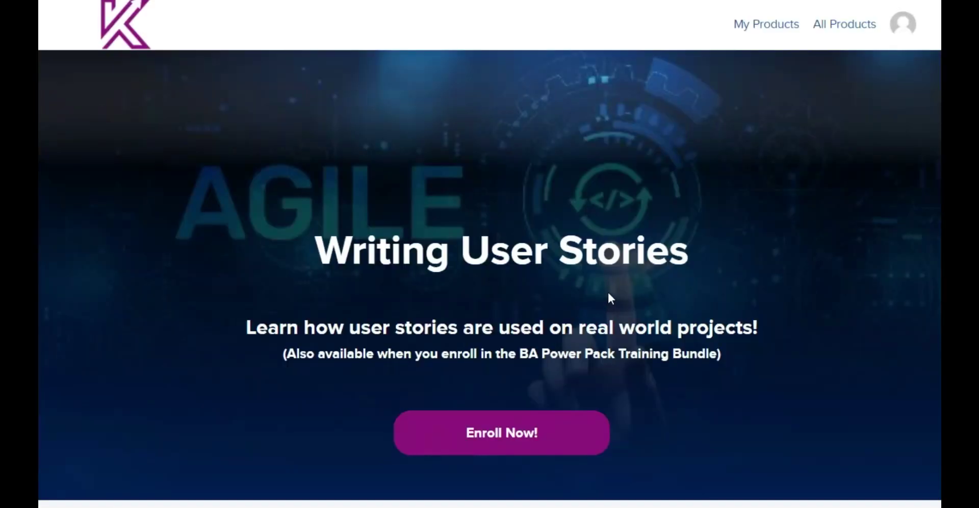
scroll(608, 294, down, 6)
scroll(608, 293, down, 15)
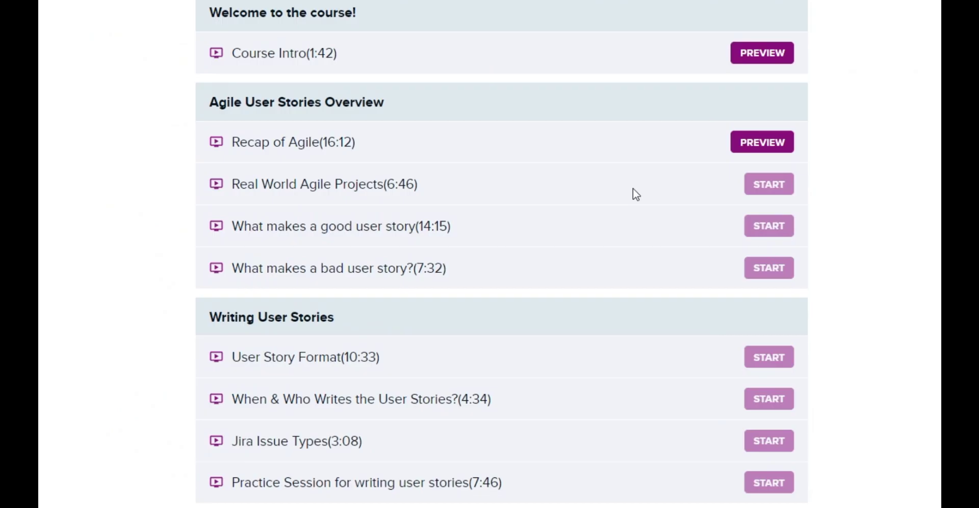
scroll(502, 373, down, 10)
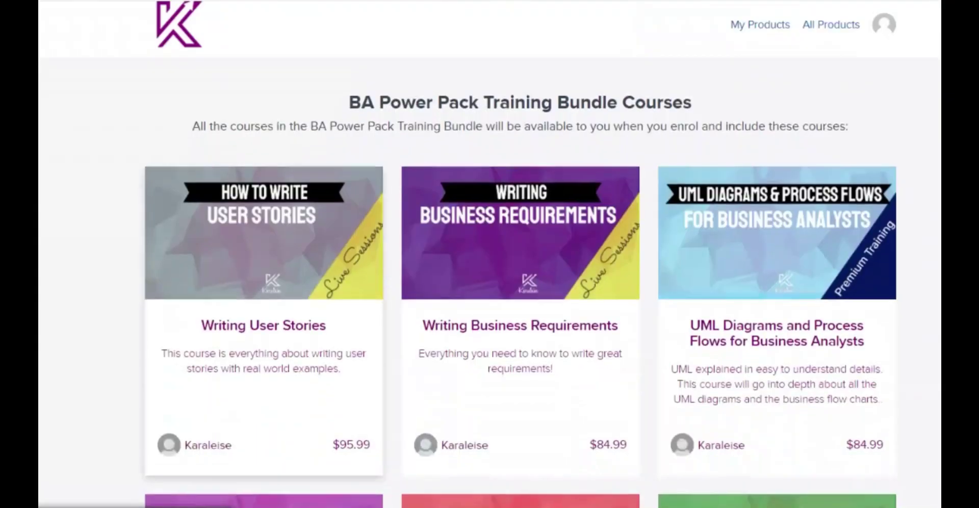
scroll(489, 279, down, 1)
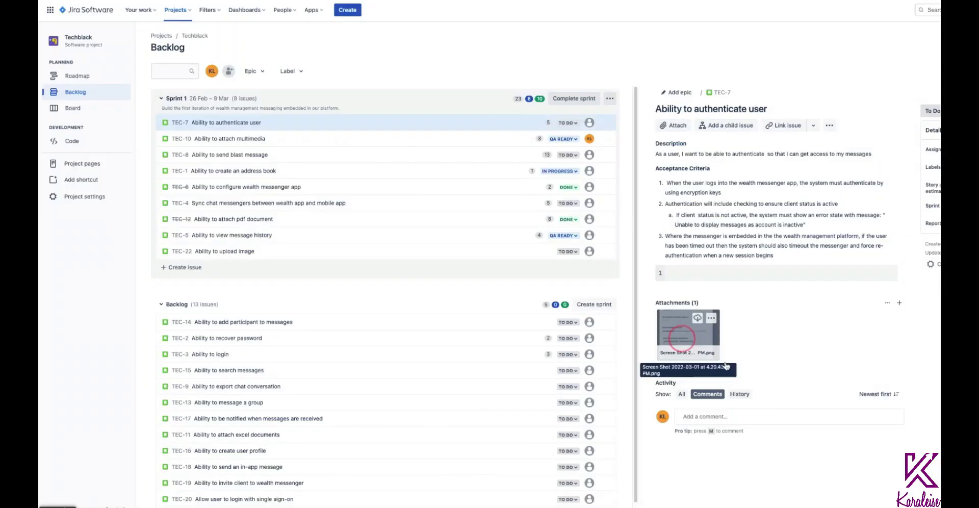
View TEC-7's attached screenshot full-screen, then close the preview
click(354, 327)
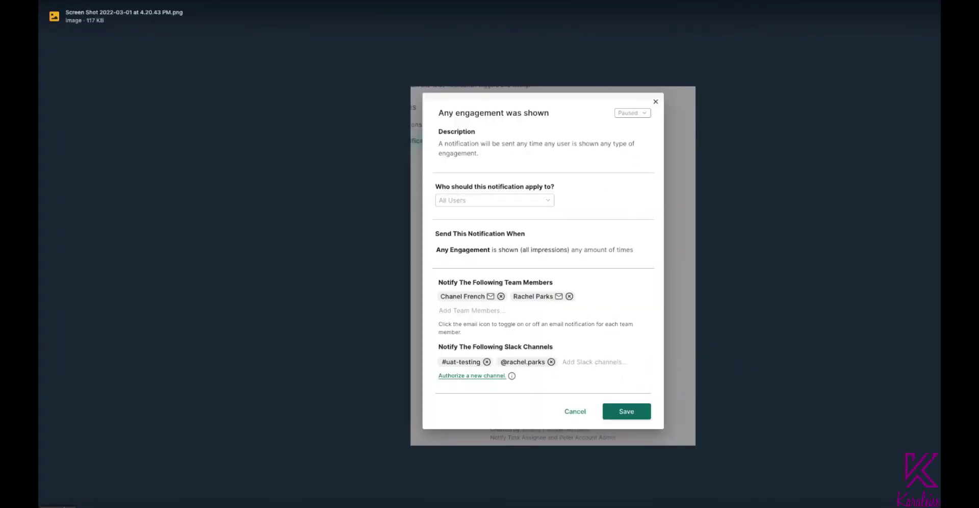
key(Escape)
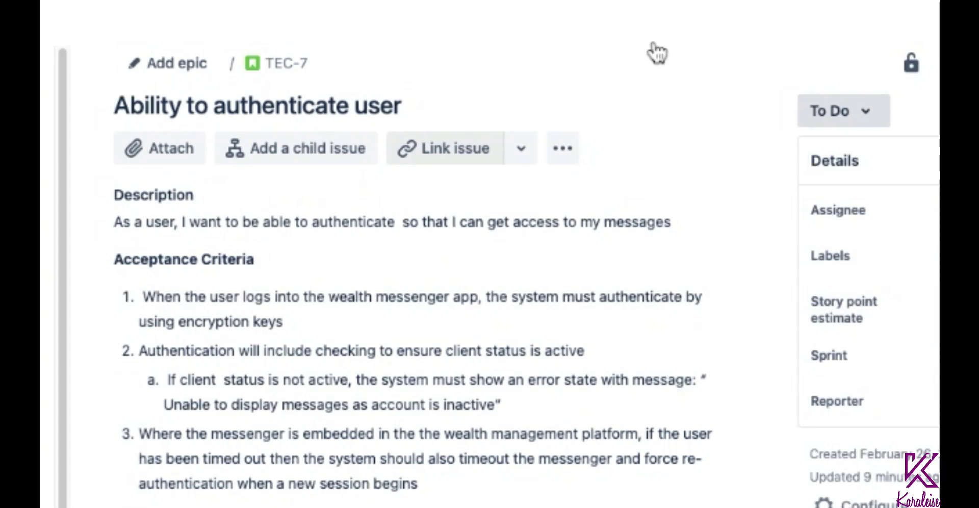
Start linking TEC-7 and select TEC-3 as the issue to link
click(452, 159)
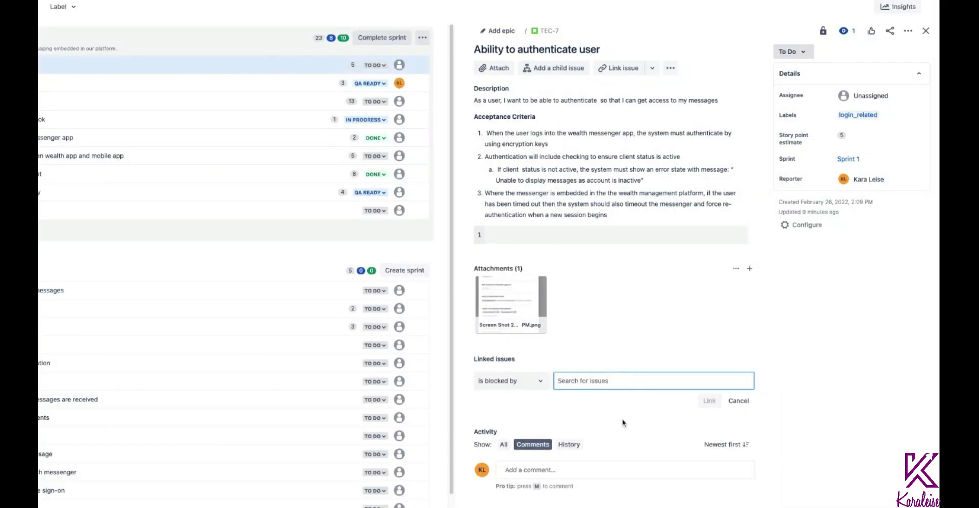
click(699, 380)
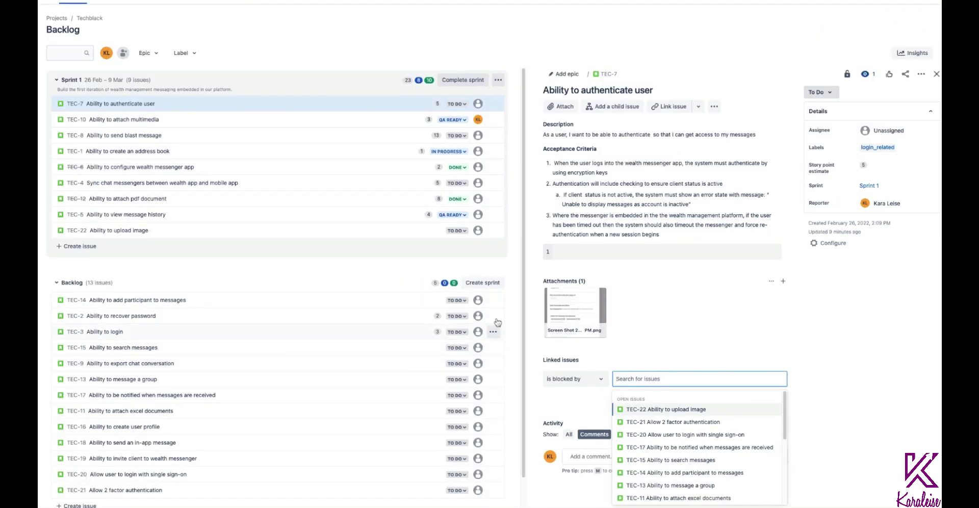
scroll(737, 458, down, 5)
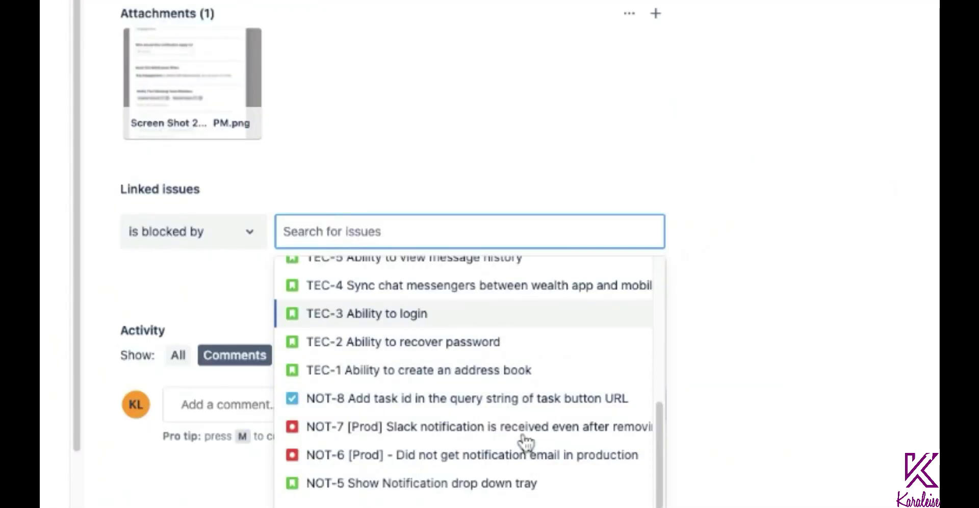
key(Escape)
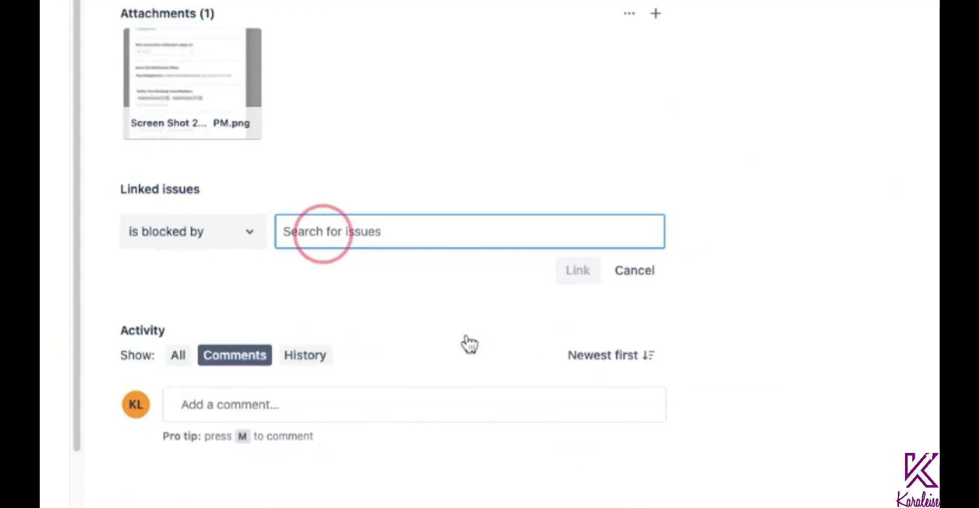
text(tec)
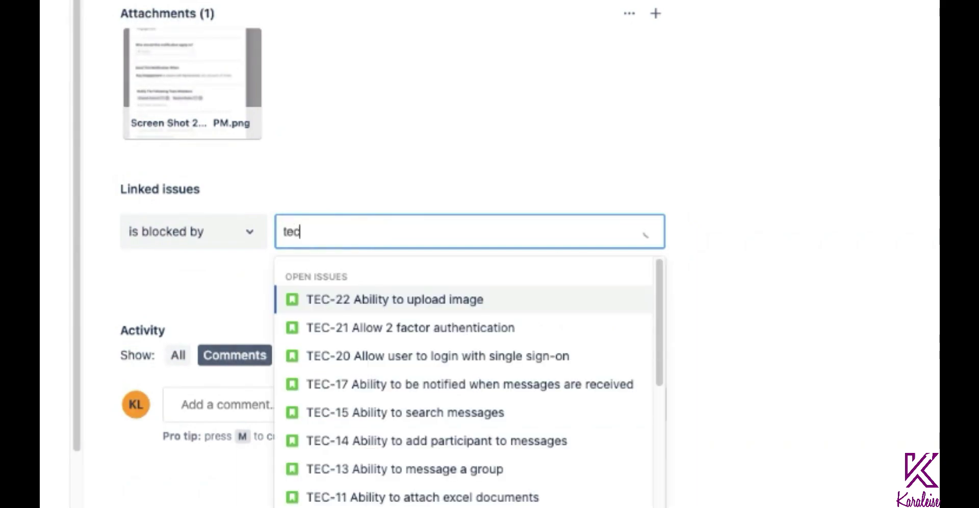
text(-3)
key(Down)
key(Return)
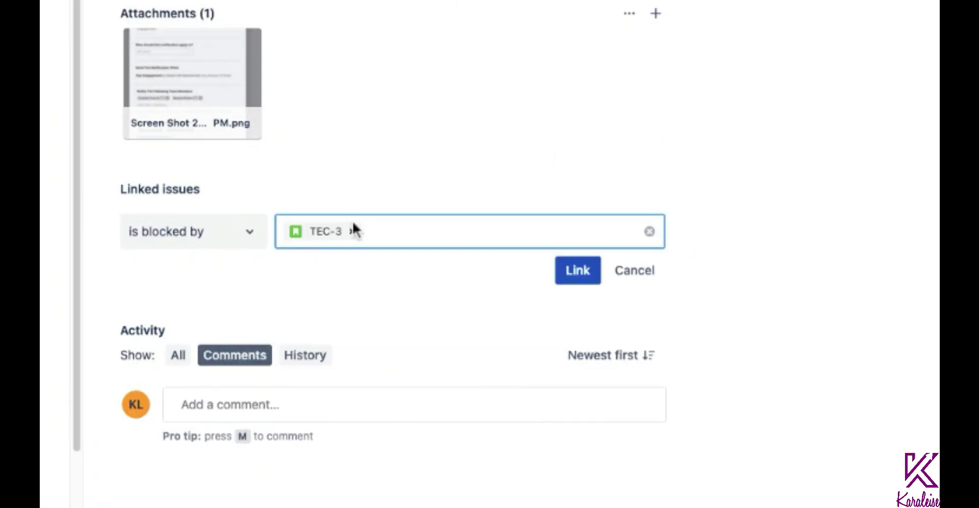
Keep the 'is blocked by' link type and confirm the link to TEC-3
key(shift+Tab)
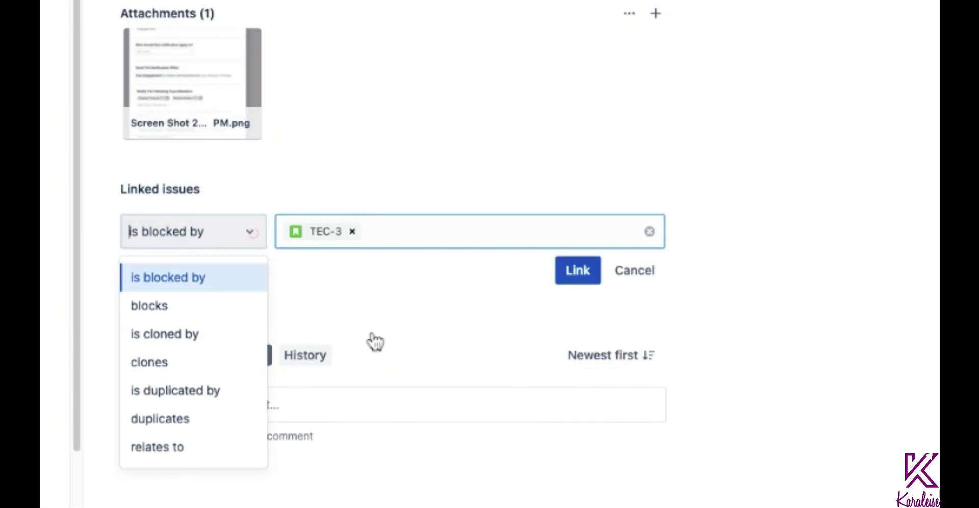
key(Down)
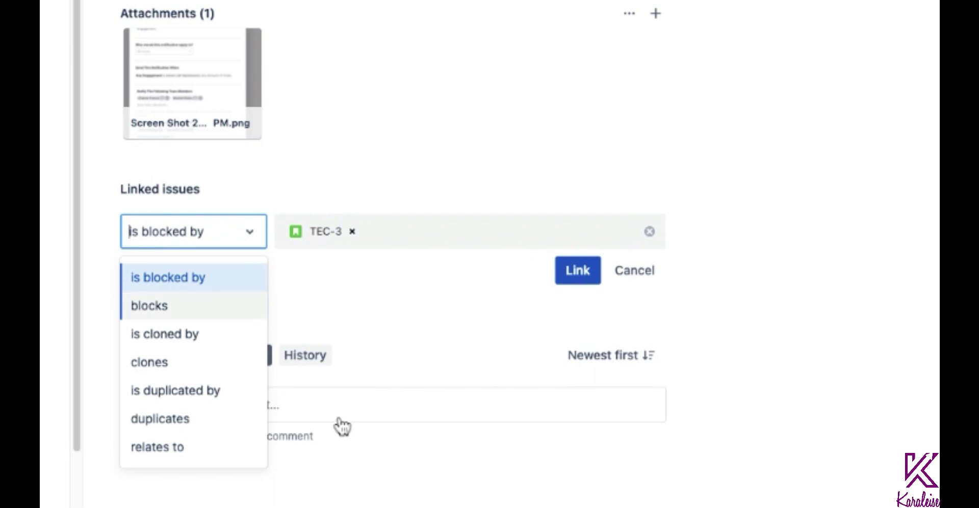
key(Down)
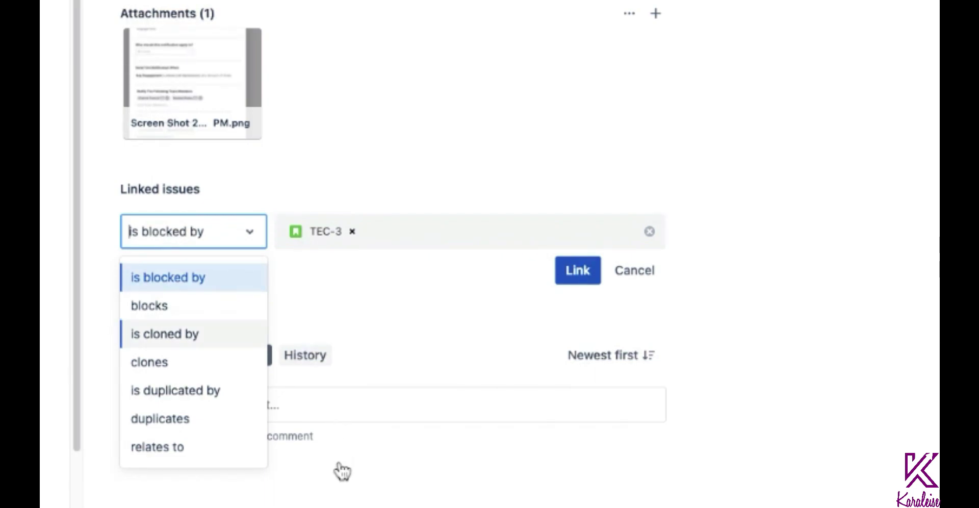
key(Down)
key(Down)
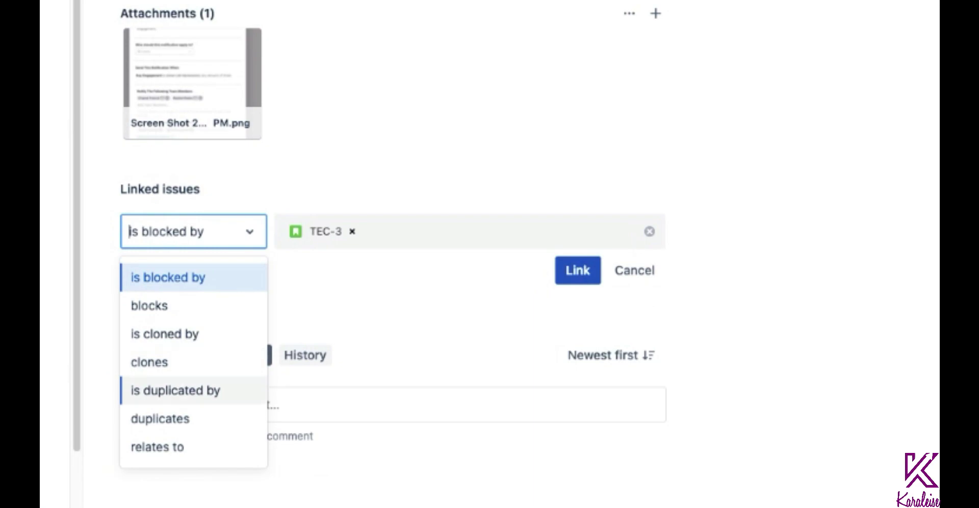
key(Down)
key(Down)
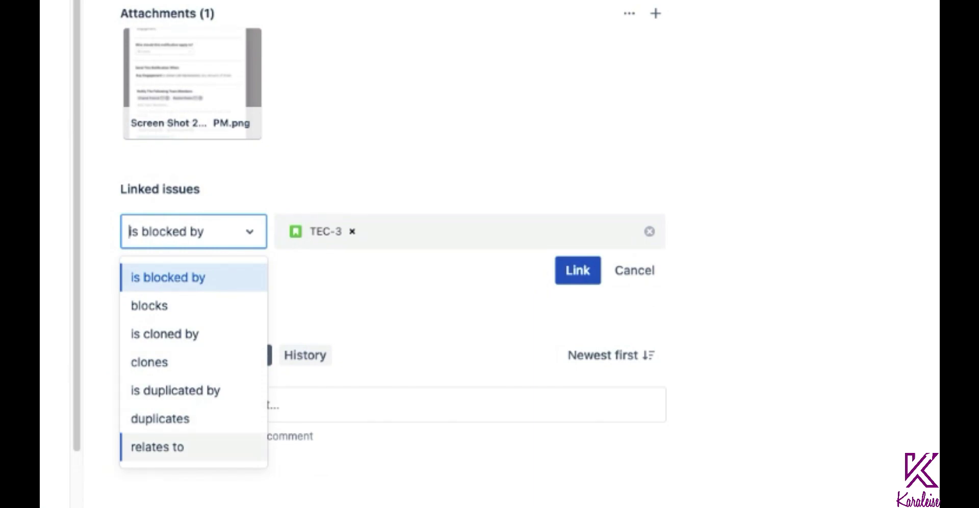
key(Up)
click(781, 210)
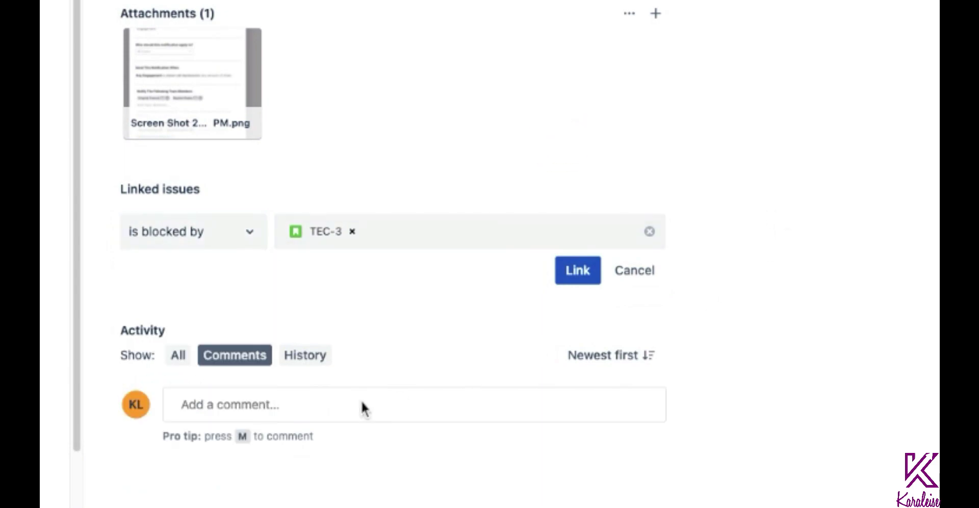
key(Down)
key(Down)
key(Down)
key(Down)
key(Down)
key(Down)
key(Down)
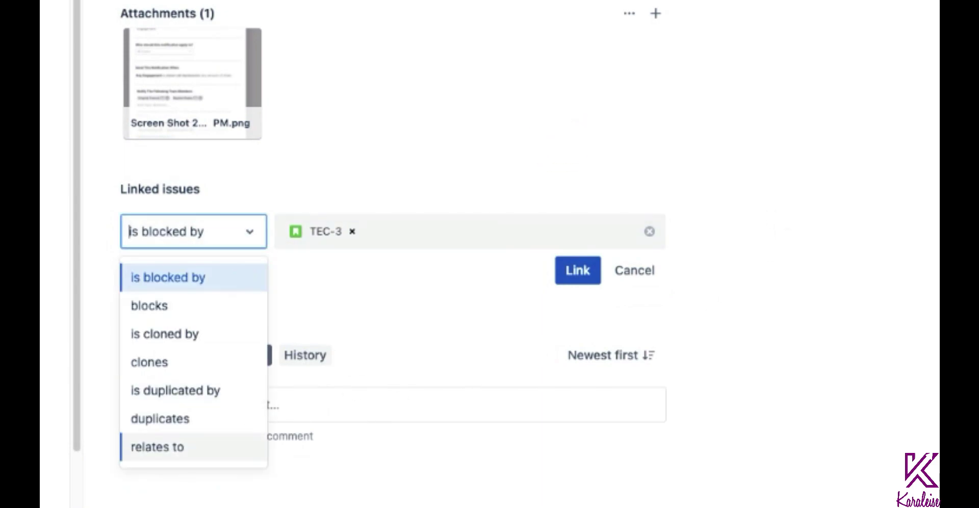
key(Up)
key(Up)
key(Up)
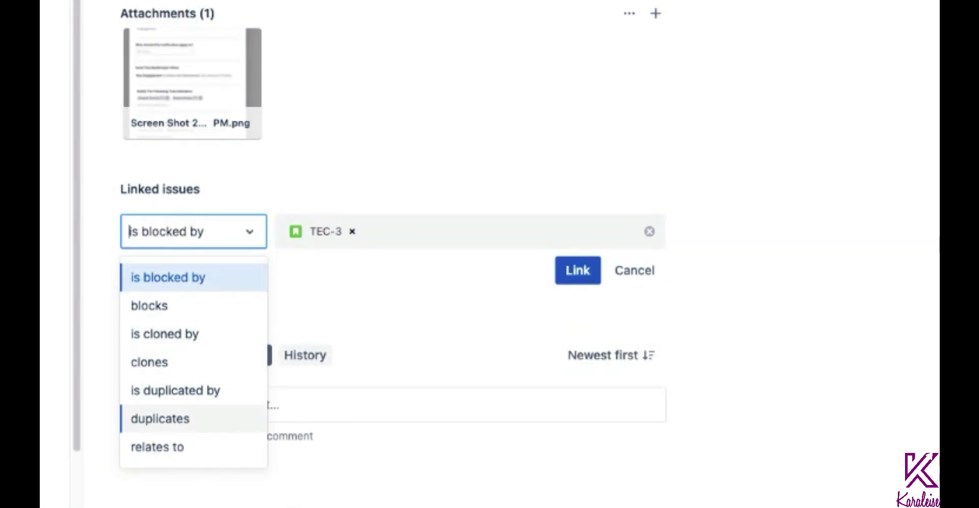
click(445, 61)
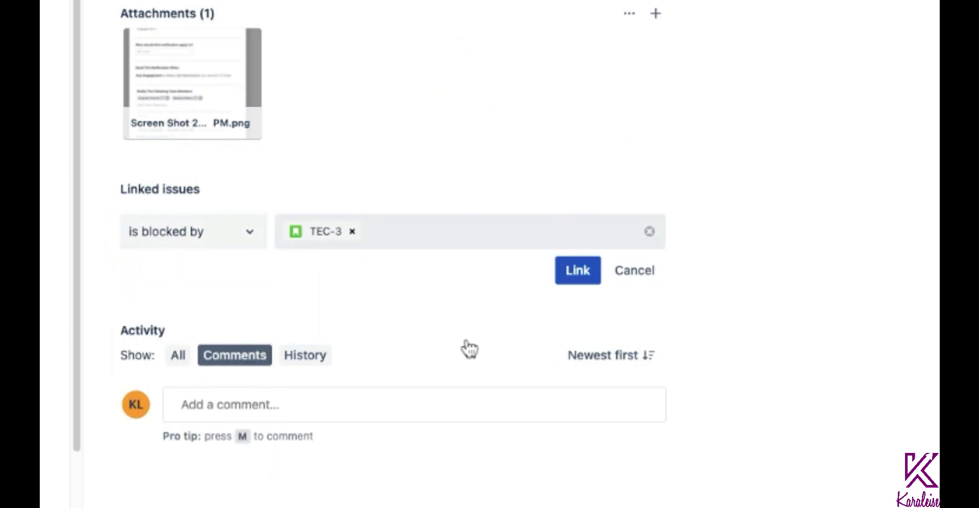
key(Return)
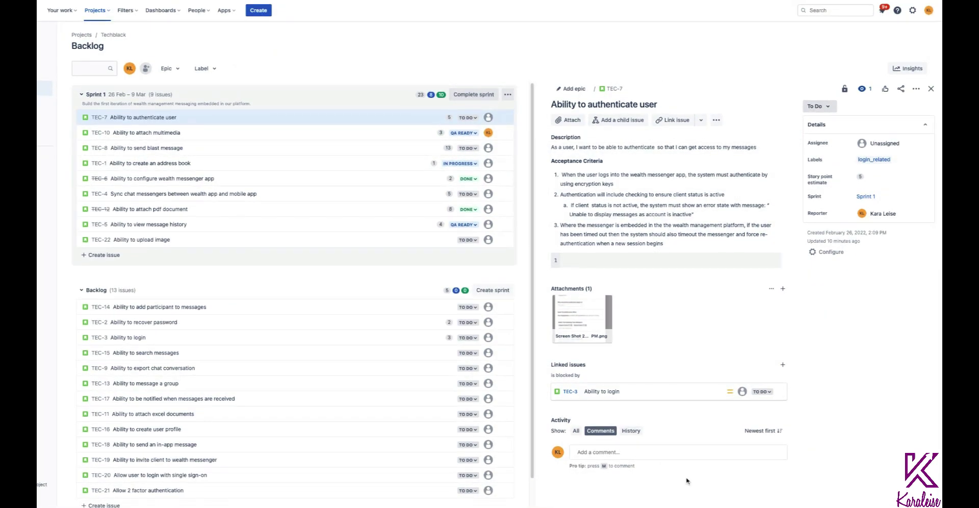
text(m)
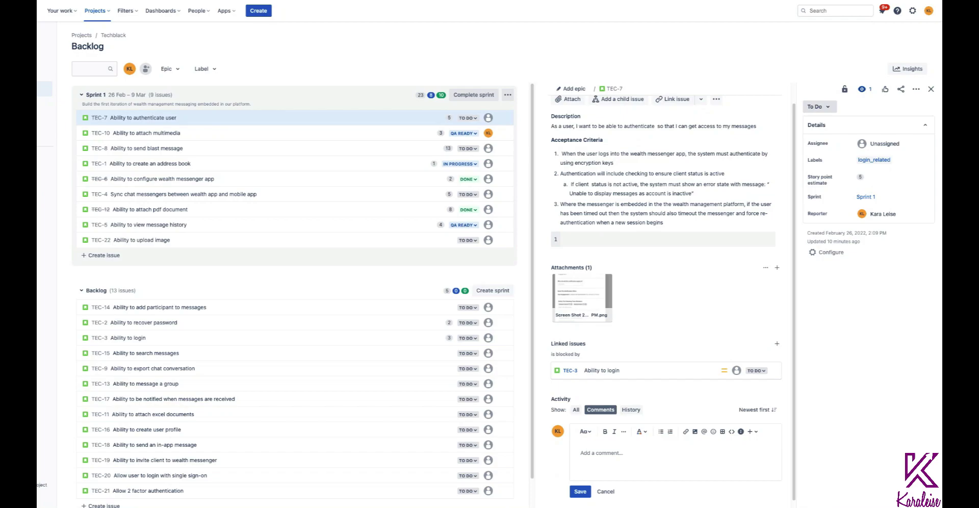
text(This )
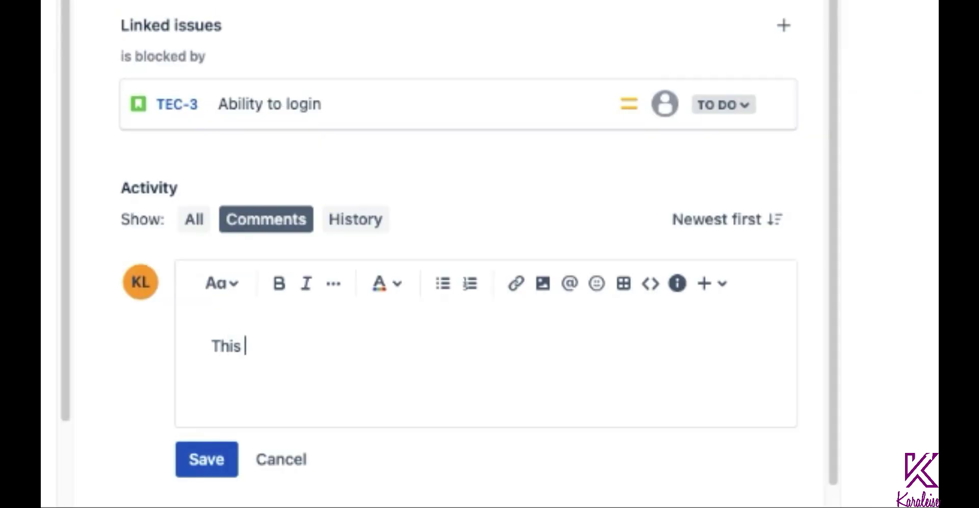
text(storu)
key(BackSpace)
text(y needs )
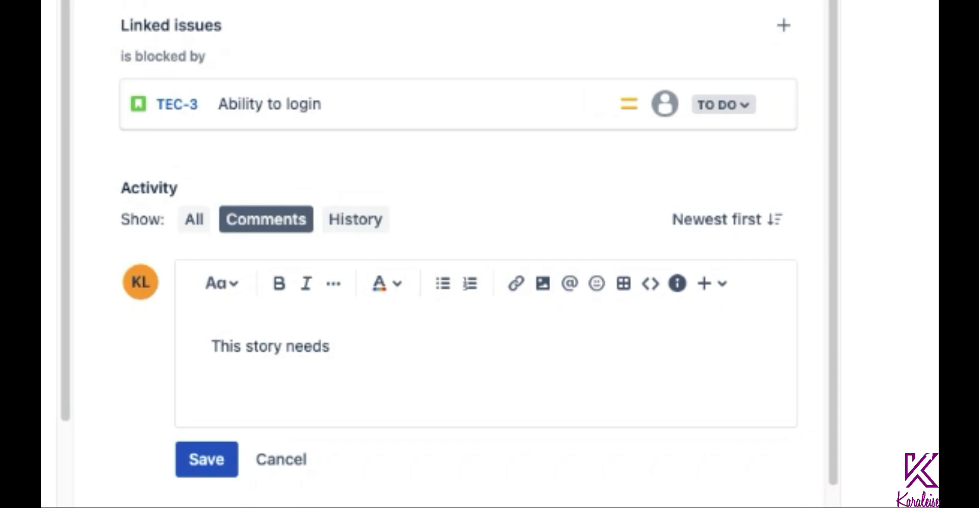
text(screenshot)
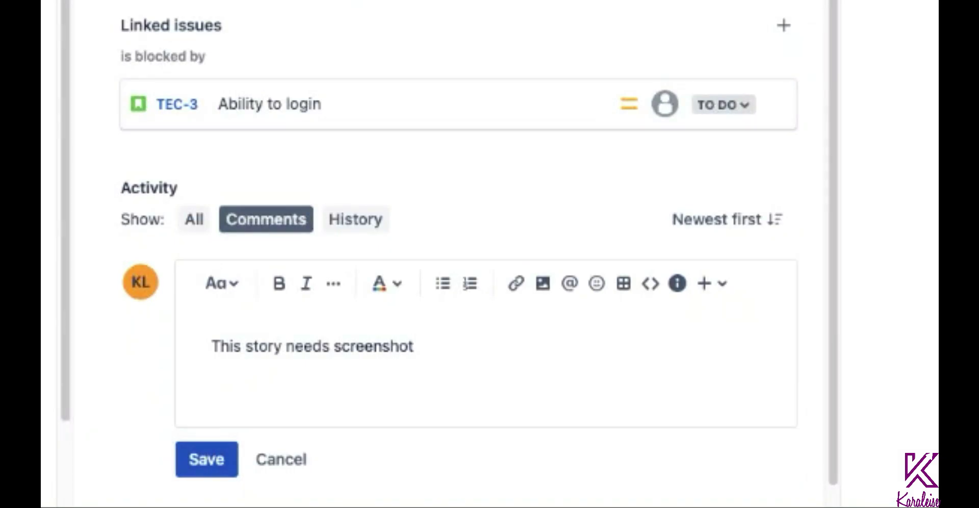
text( @)
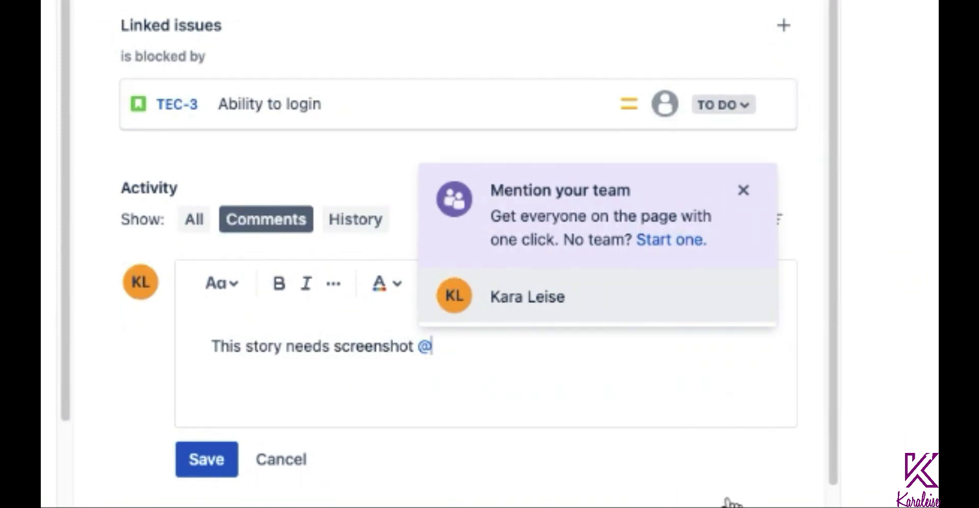
key(Return)
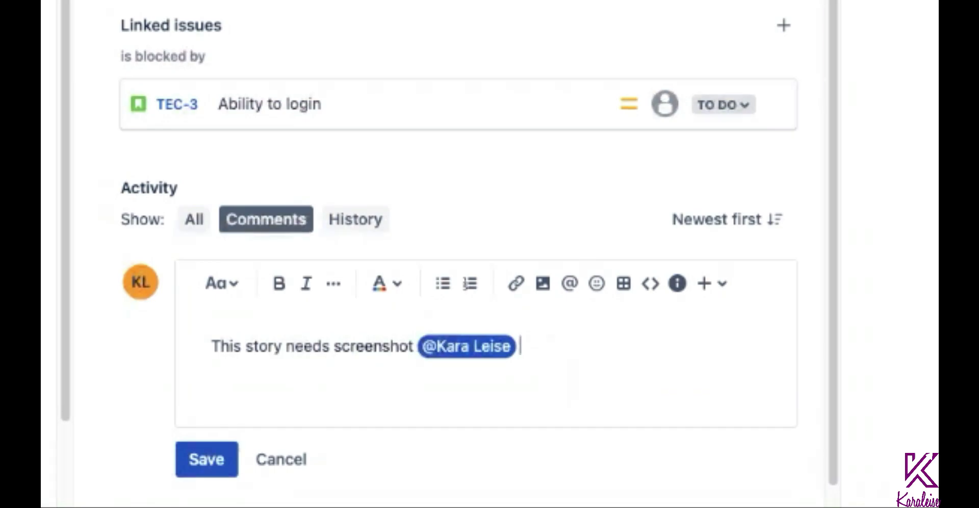
key(BackSpace)
key(BackSpace)
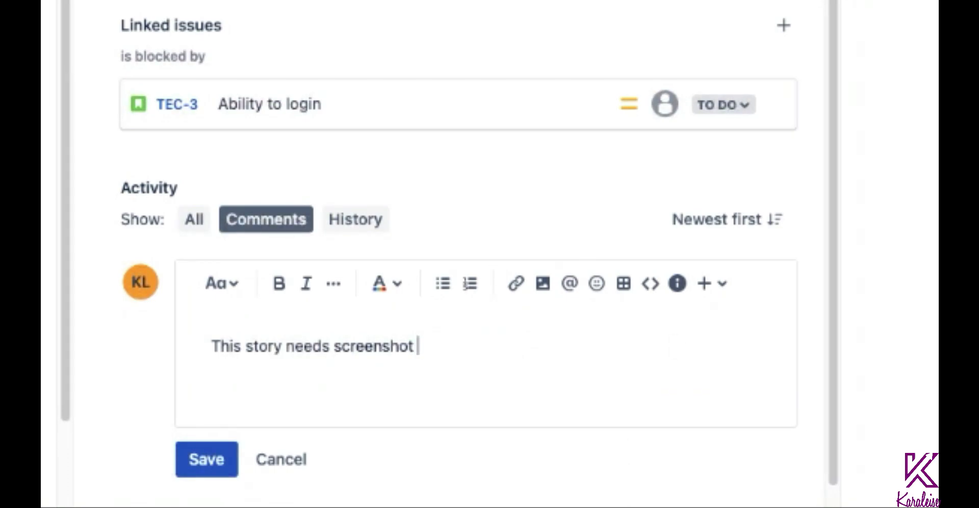
click(281, 458)
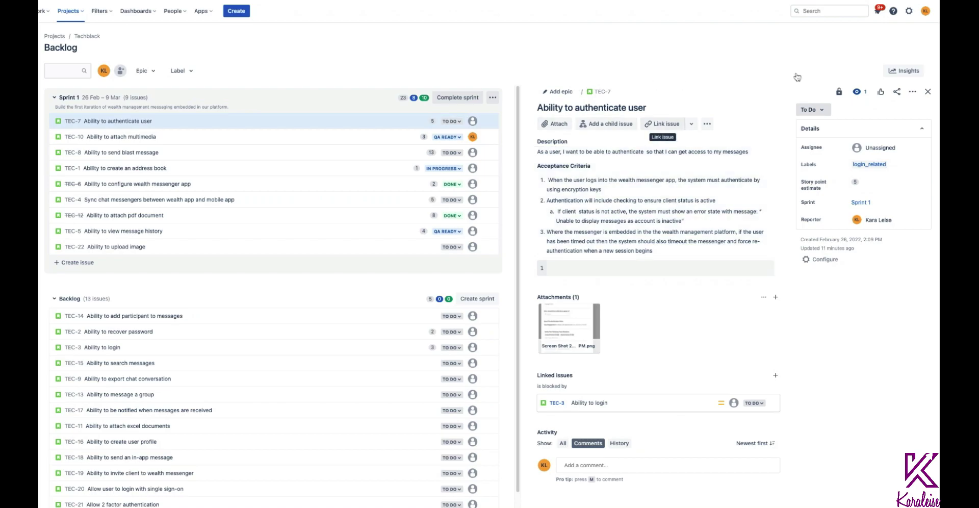
Open the ••• extra actions menu next to Link issue on TEC-7
click(707, 124)
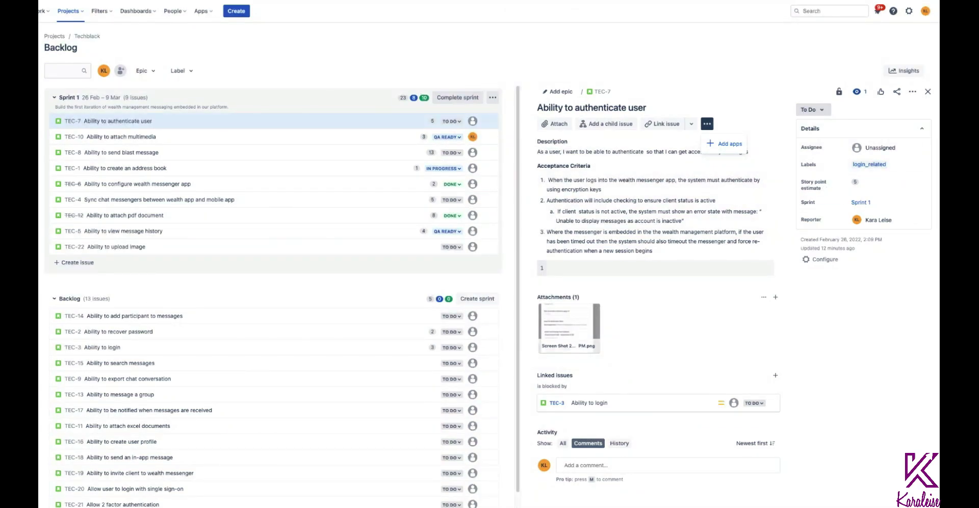
click(886, 147)
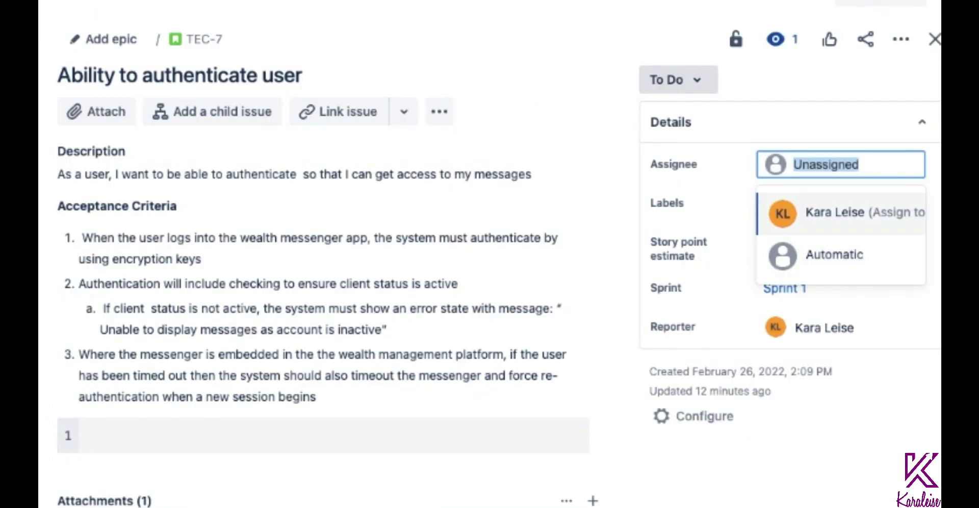
key(Down)
key(Up)
key(Escape)
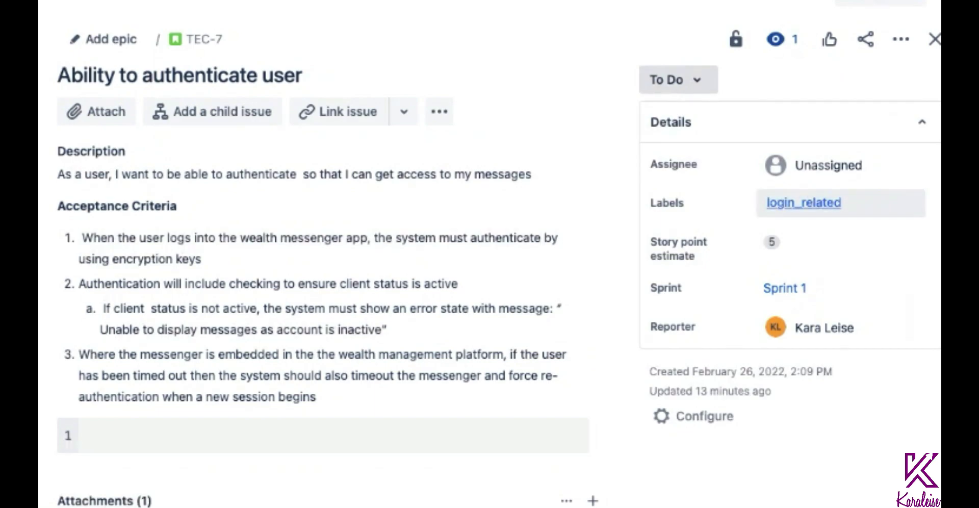
Remove TEC-7's login_related label, then create and save the new label 'gated'
click(870, 202)
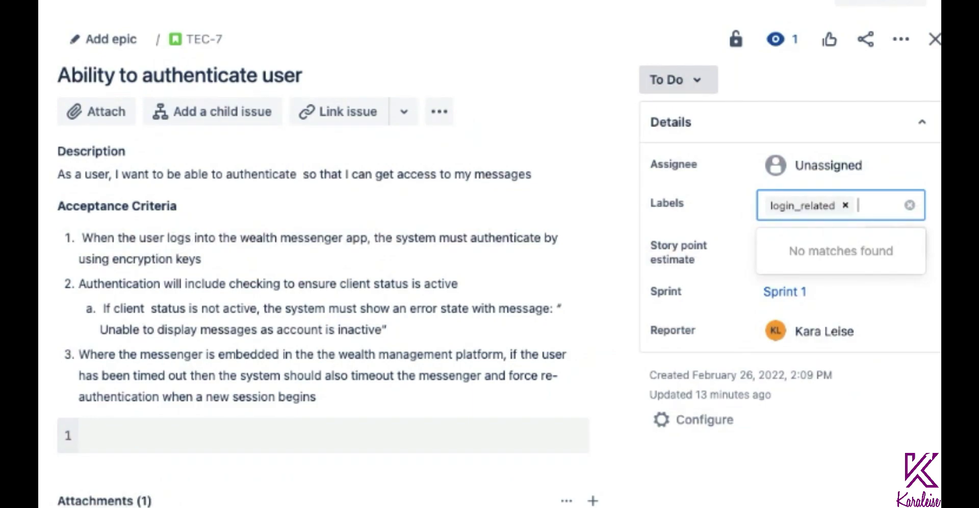
click(845, 205)
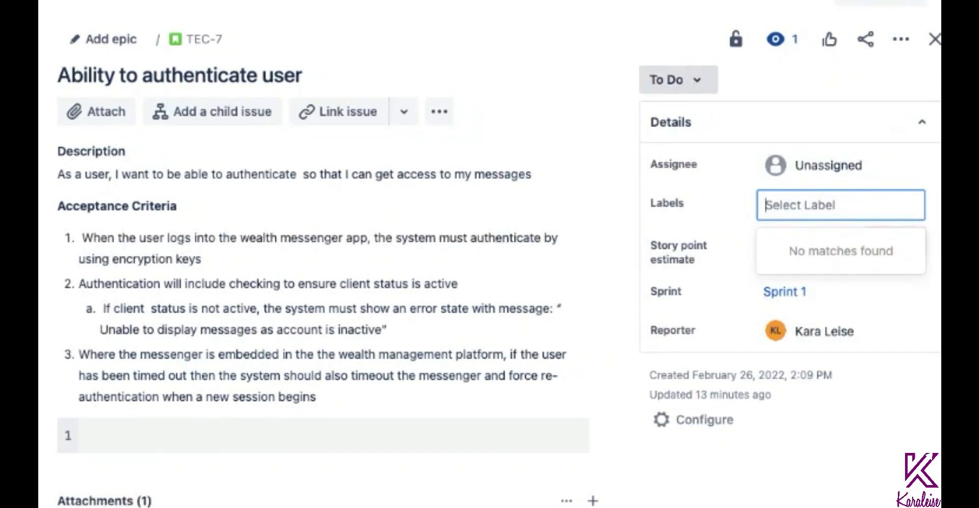
text(block)
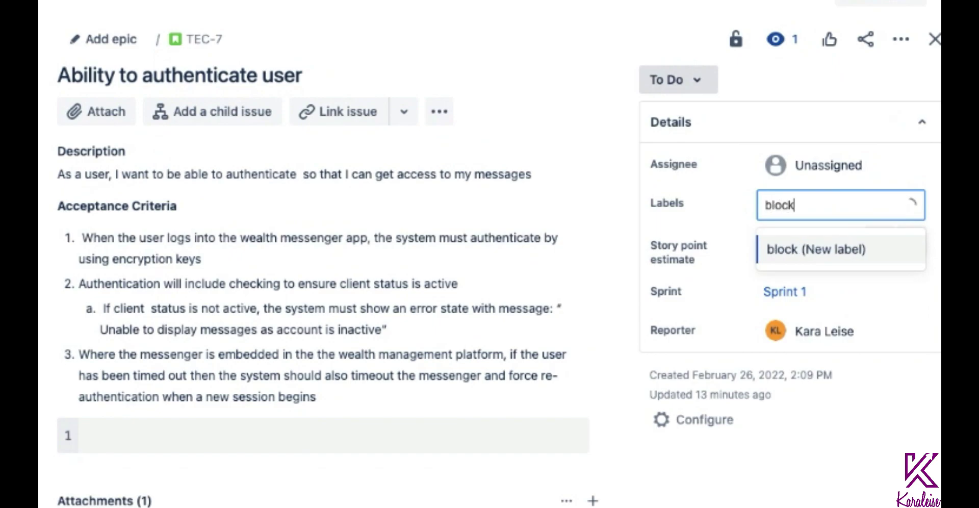
text(ed)
key(BackSpace)
key(BackSpace)
key(BackSpace)
key(BackSpace)
key(BackSpace)
key(BackSpace)
key(BackSpace)
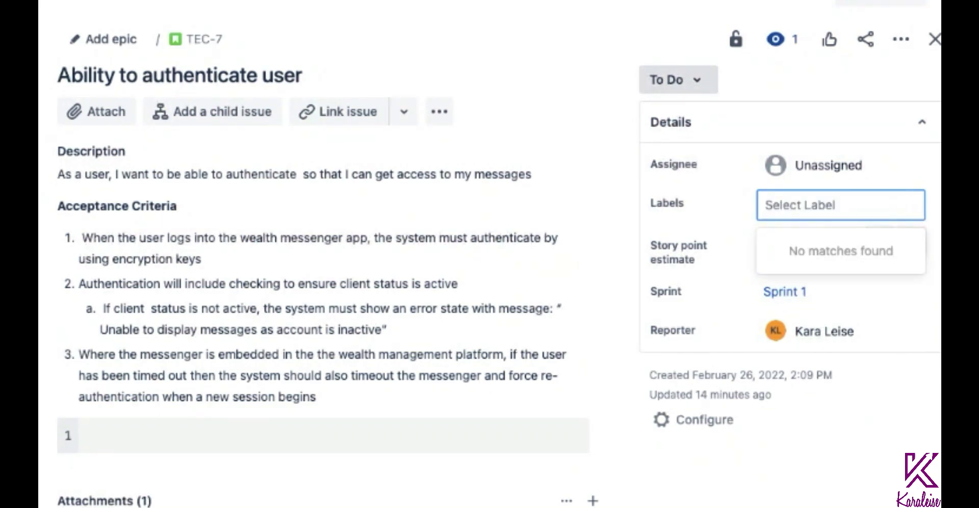
text(ungated)
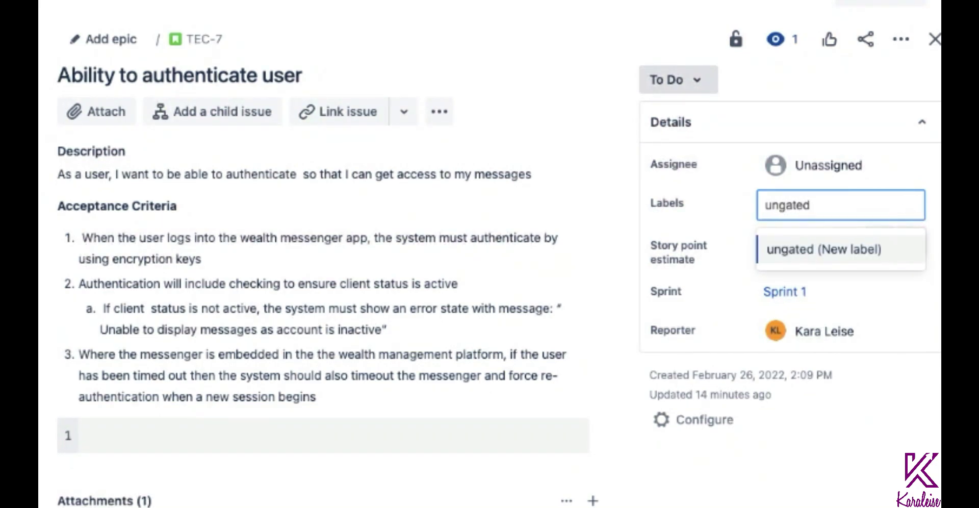
key(BackSpace)
key(BackSpace)
key(BackSpace)
key(BackSpace)
key(BackSpace)
key(BackSpace)
key(BackSpace)
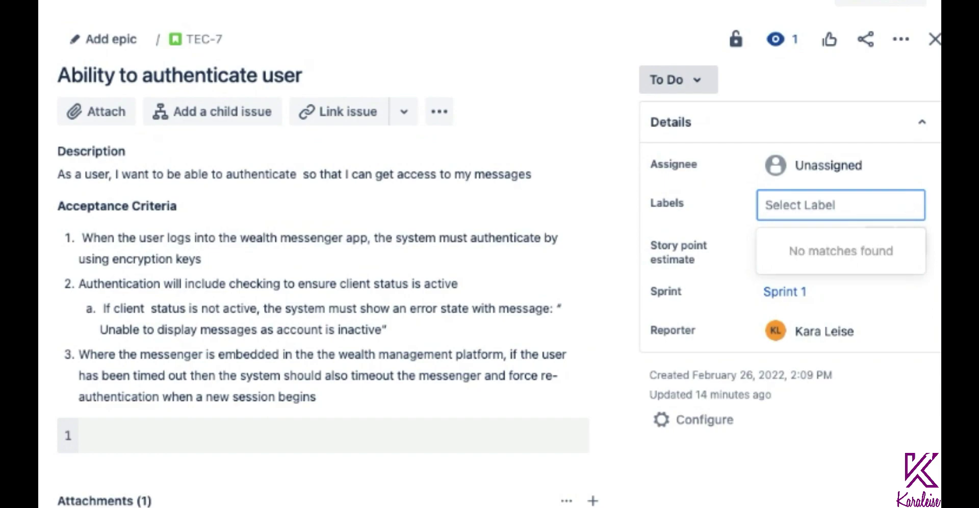
text(gated)
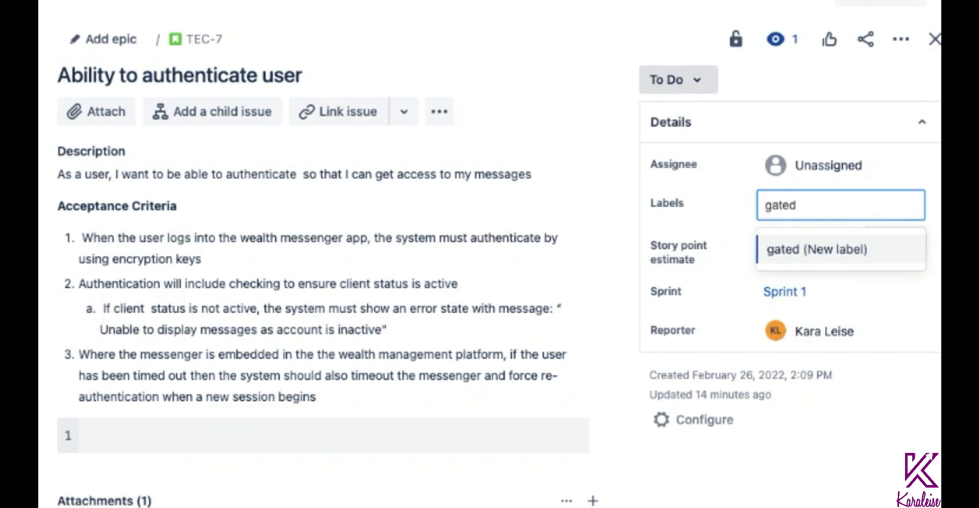
key(Return)
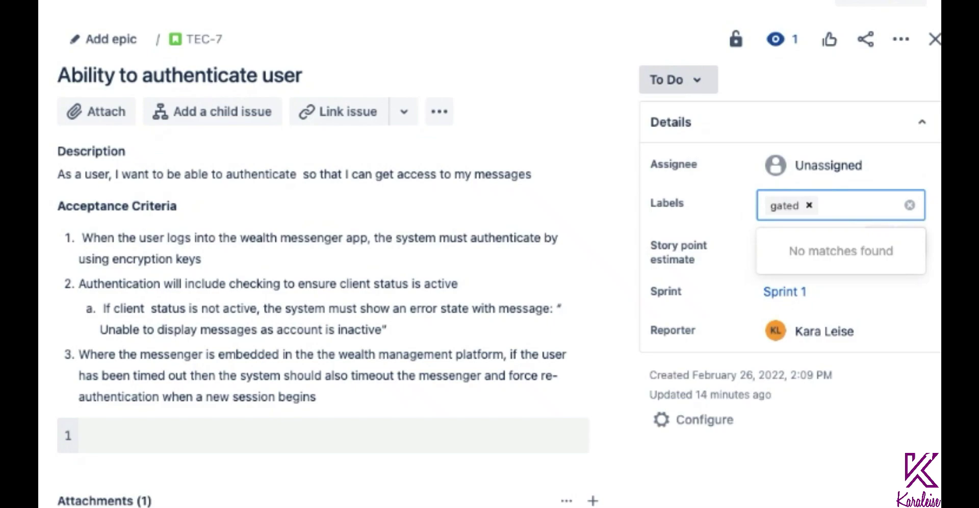
key(Return)
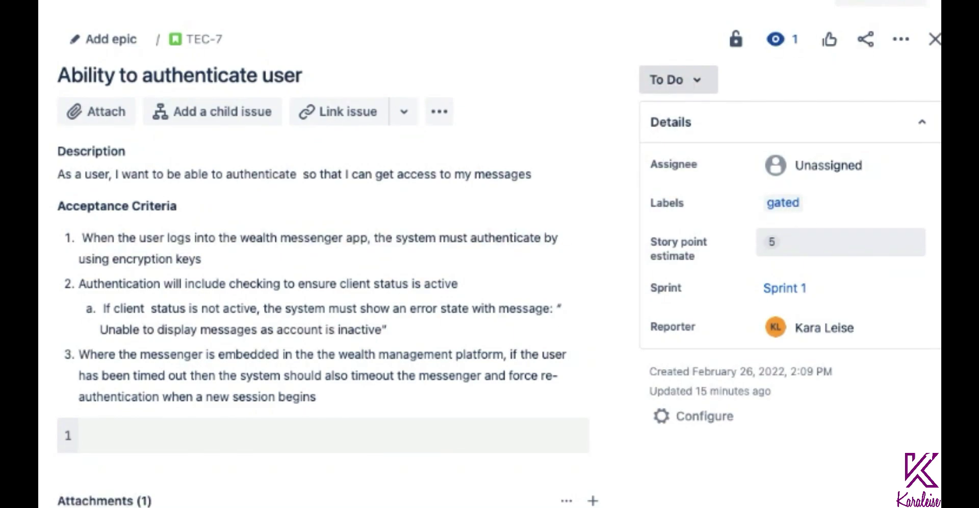
key(Return)
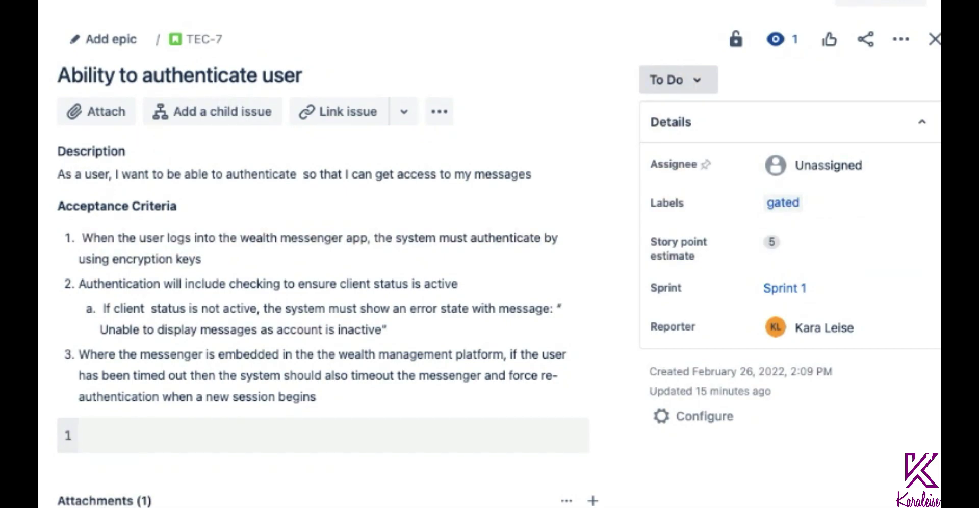